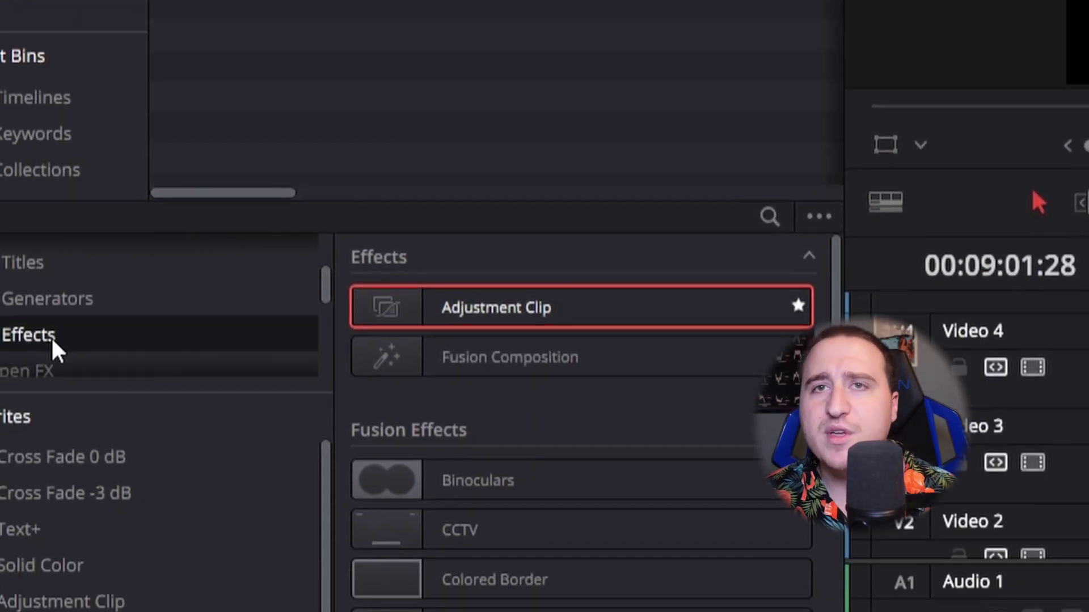
- Place an Adjustment Clip on Video 4 above the footage and open it in Fusion with Shift+5
{"action": "left_click_drag", "start_coordinate": [510, 308], "coordinate": [714, 350]}
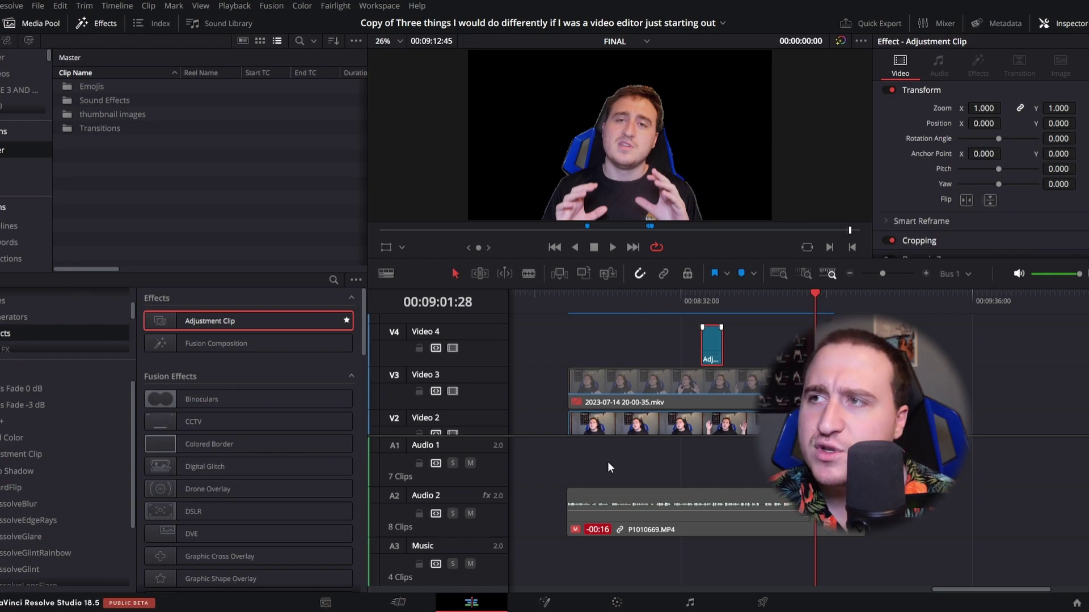
{"action": "key", "text": "shift+5"}
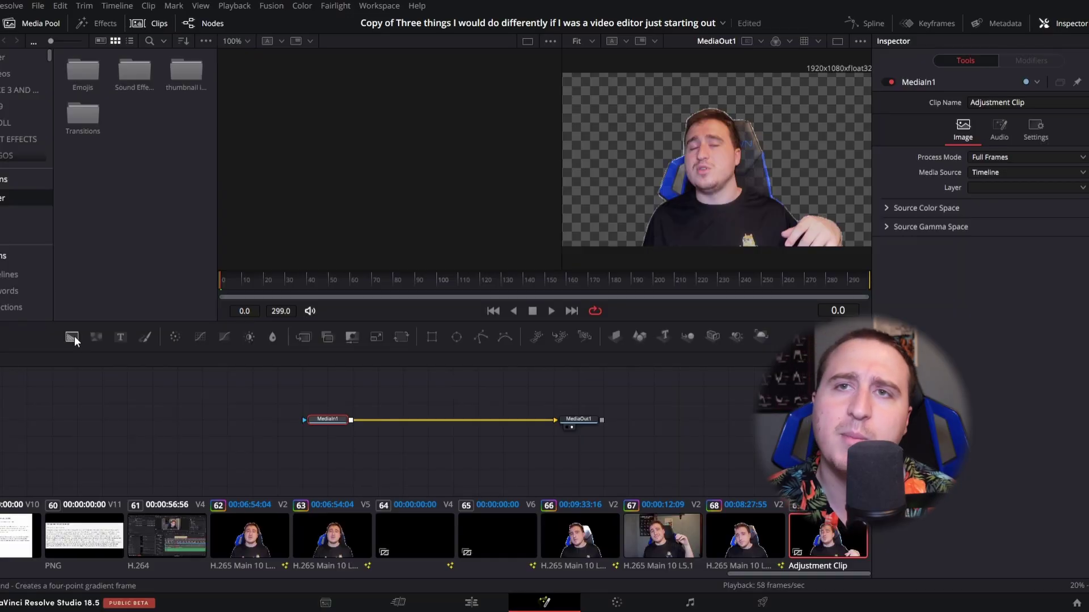
- Add merged Background and Fast Noise nodes to the composition, then select FastNoise1
{"action": "left_click", "coordinate": [72, 337]}
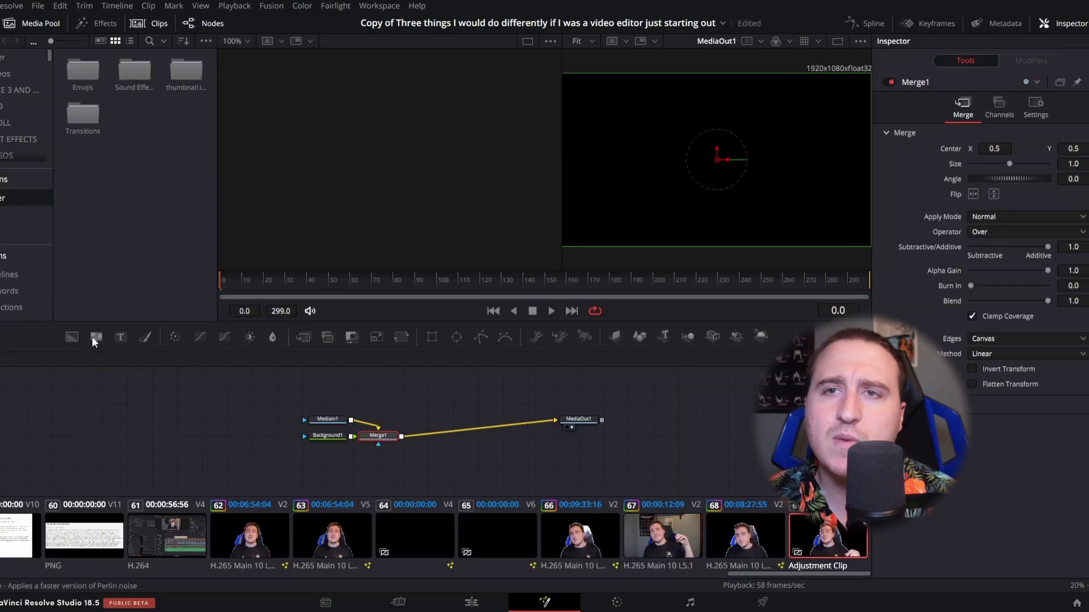
{"action": "left_click", "coordinate": [95, 337]}
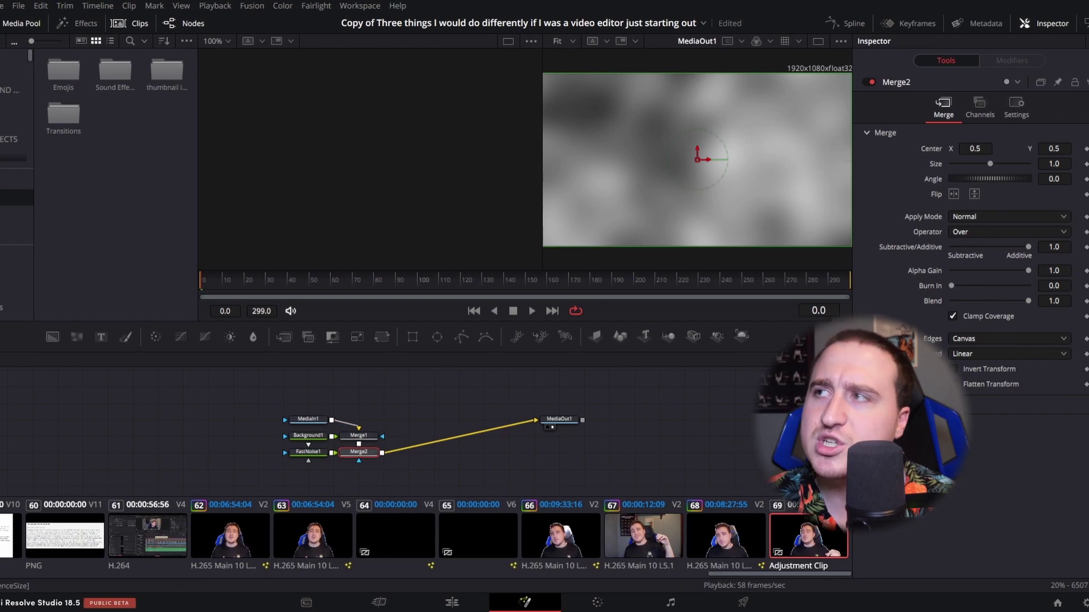
{"action": "left_click", "coordinate": [292, 452]}
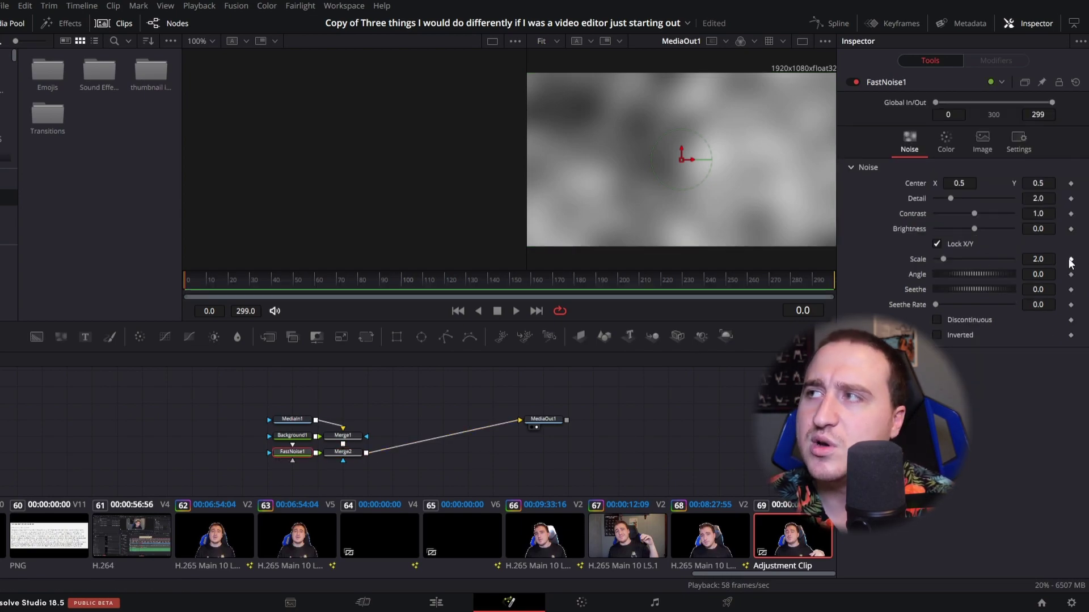
- Keyframe FastNoise1 Scale to 2, 20, 0 and 14.77 at frames 0, 10, 20 and 40
{"action": "left_click", "coordinate": [1071, 260]}
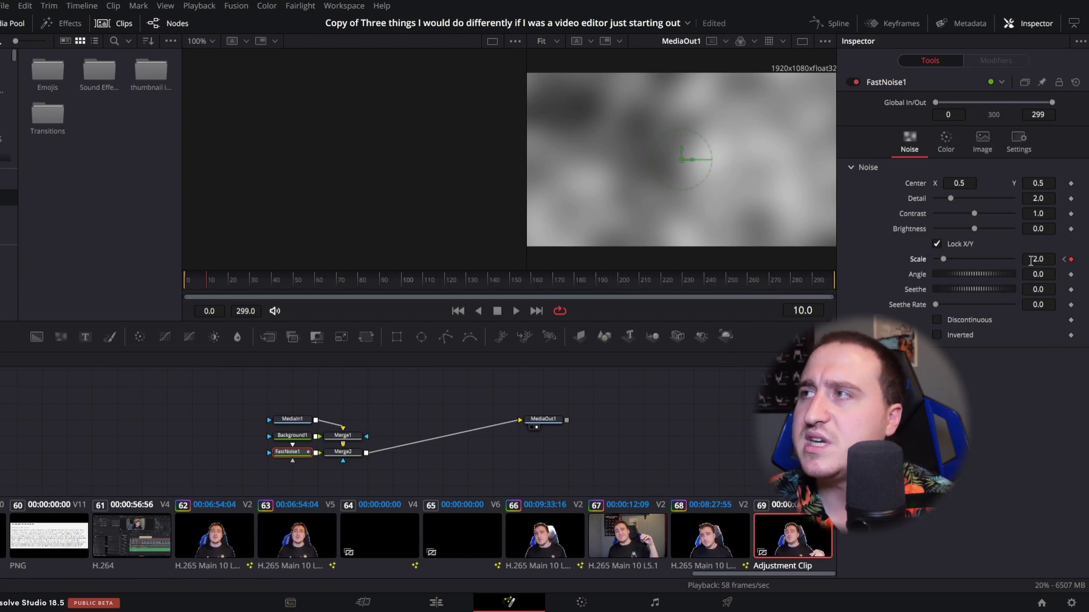
{"action": "left_click_drag", "start_coordinate": [1028, 259], "coordinate": [1059, 260]}
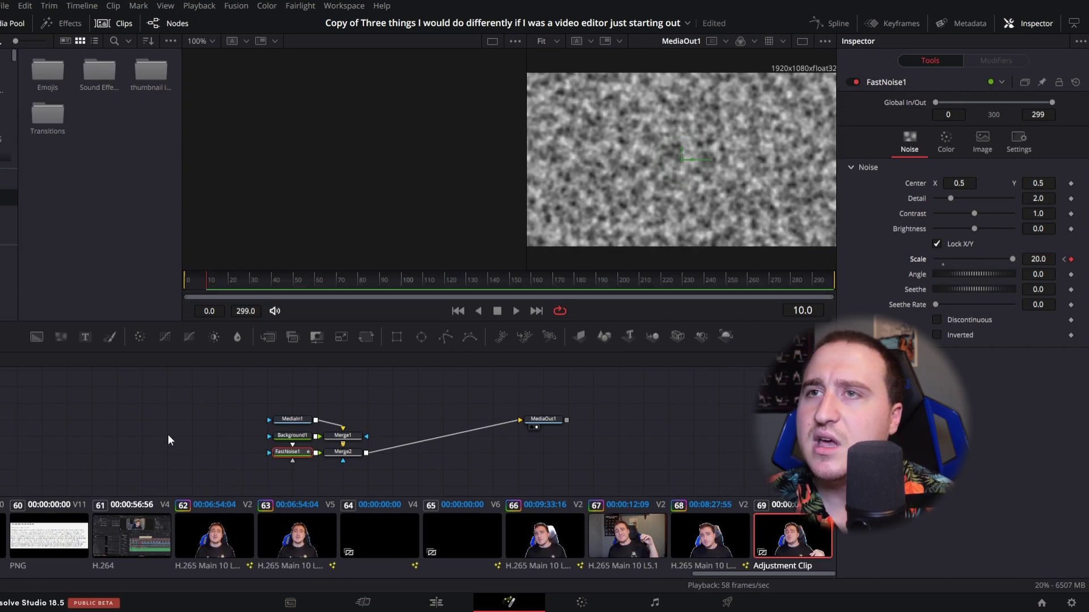
{"action": "left_click", "coordinate": [227, 282]}
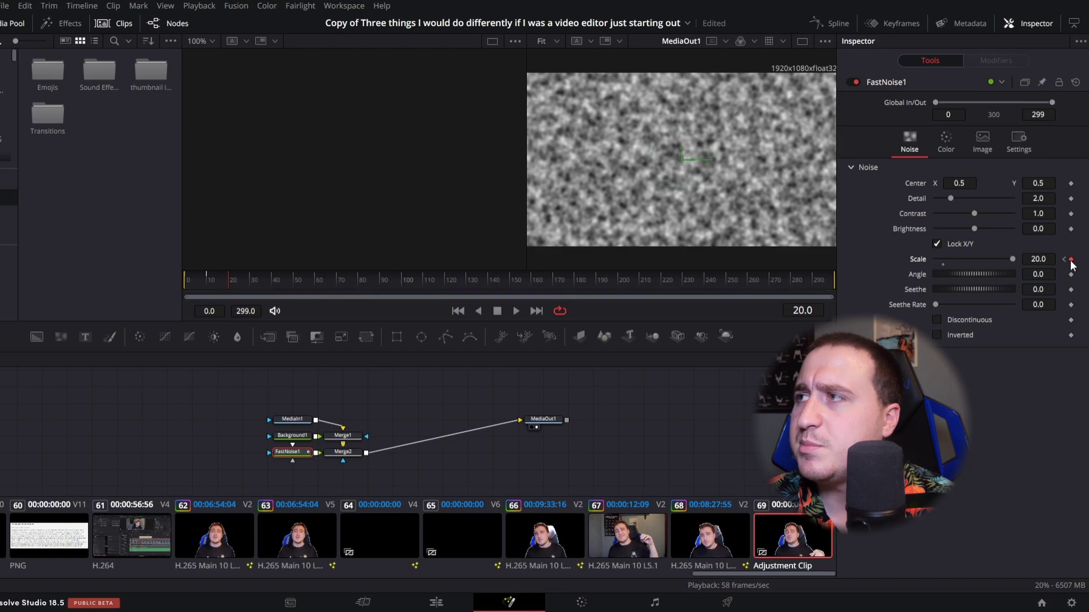
{"action": "left_click_drag", "start_coordinate": [1013, 259], "coordinate": [433, 254]}
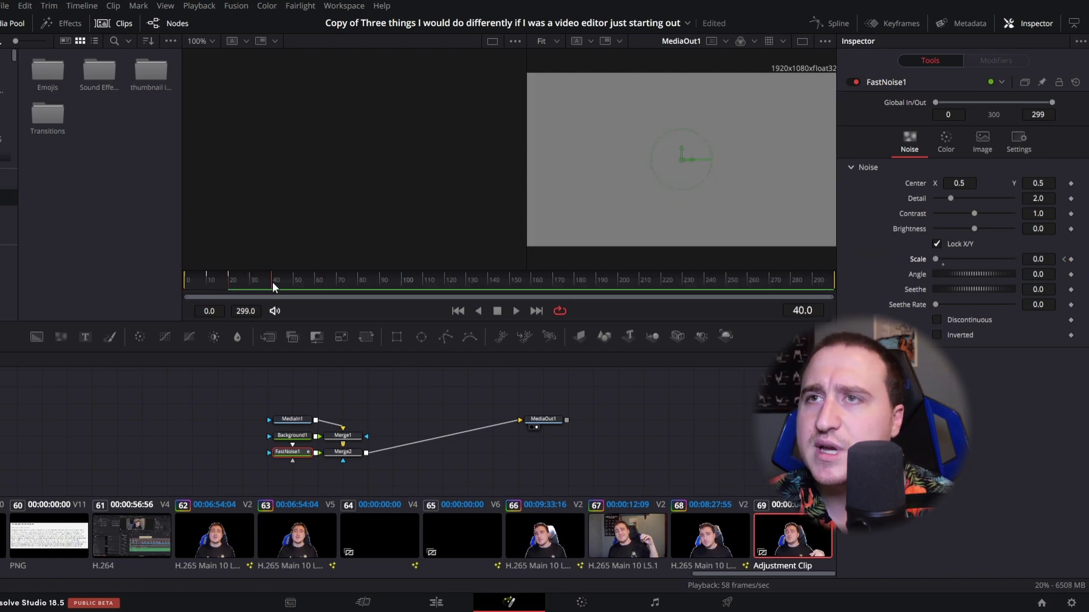
{"action": "left_click", "coordinate": [1071, 260]}
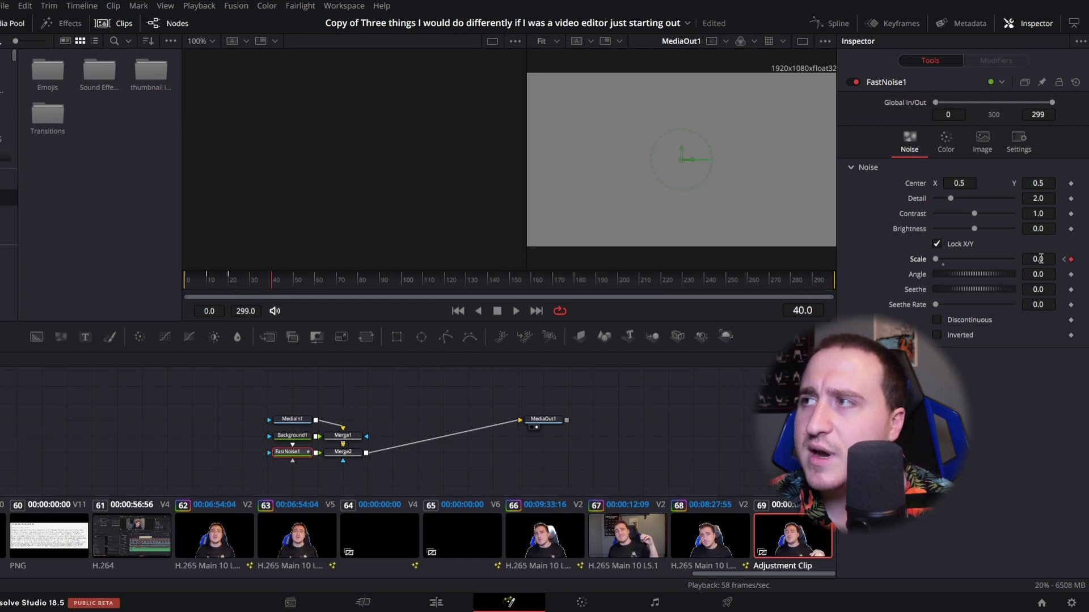
{"action": "left_click_drag", "start_coordinate": [1033, 259], "coordinate": [1056, 258]}
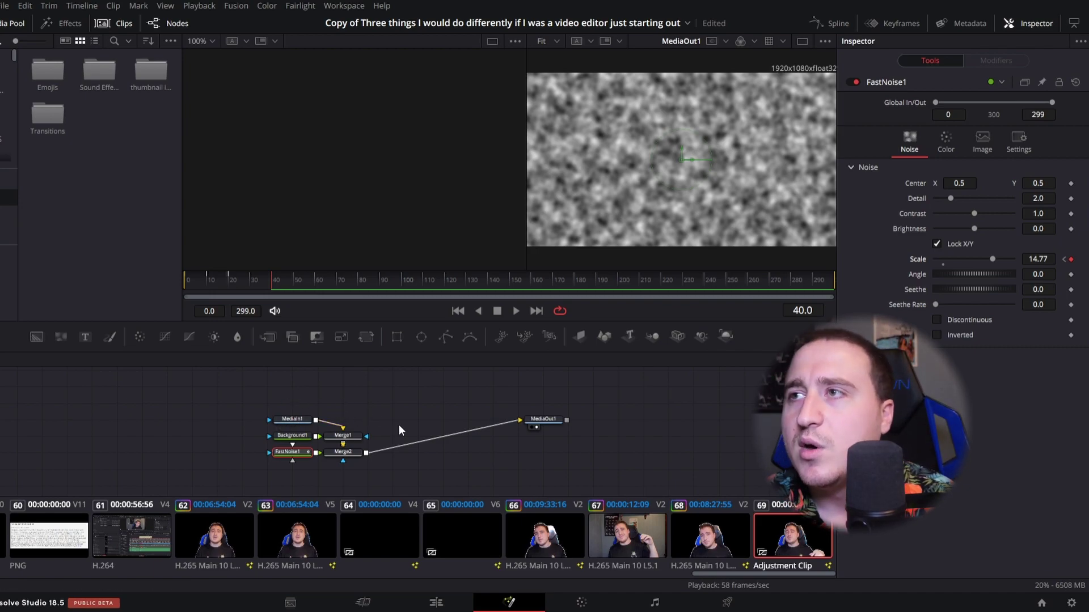
{"action": "left_click", "coordinate": [843, 26]}
- Give all Scale keyframes an Out Back Cubic ease, then return to the Edit page
{"action": "left_click", "coordinate": [144, 407]}
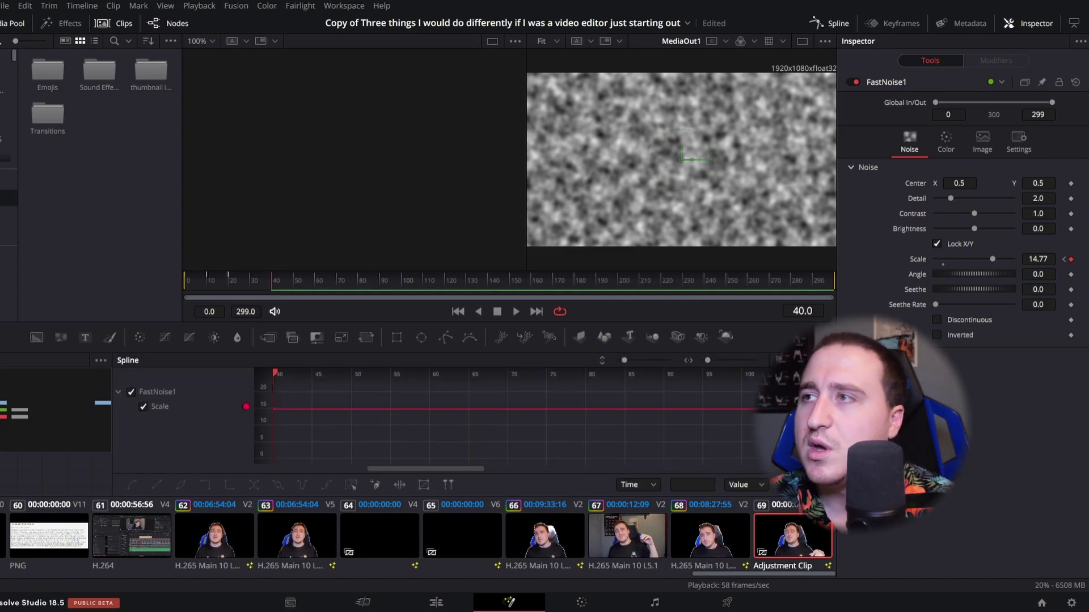
{"action": "left_click", "coordinate": [779, 360]}
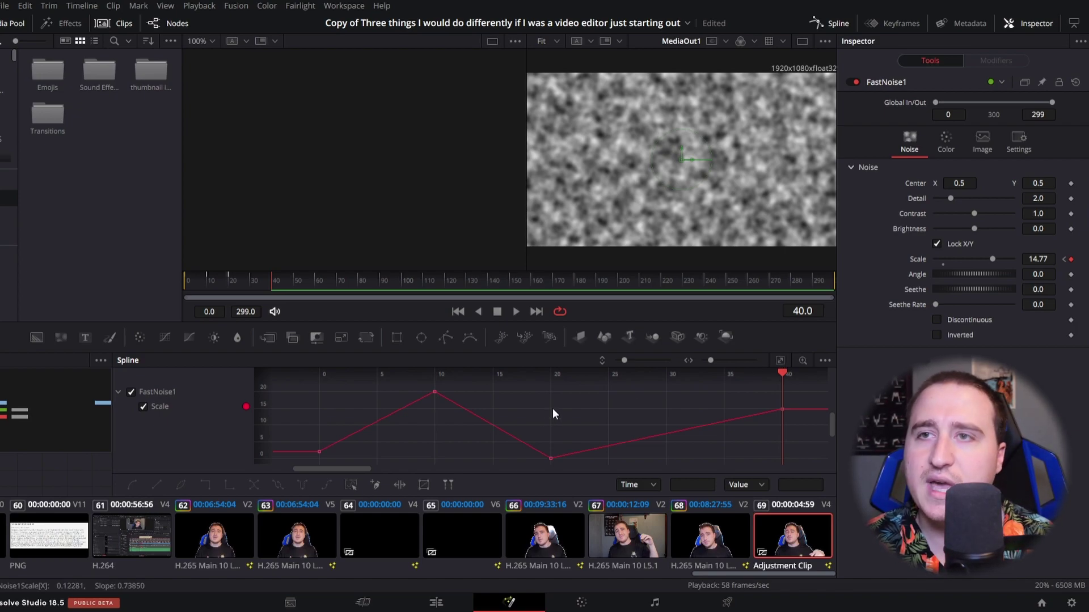
{"action": "key", "text": "ctrl+a"}
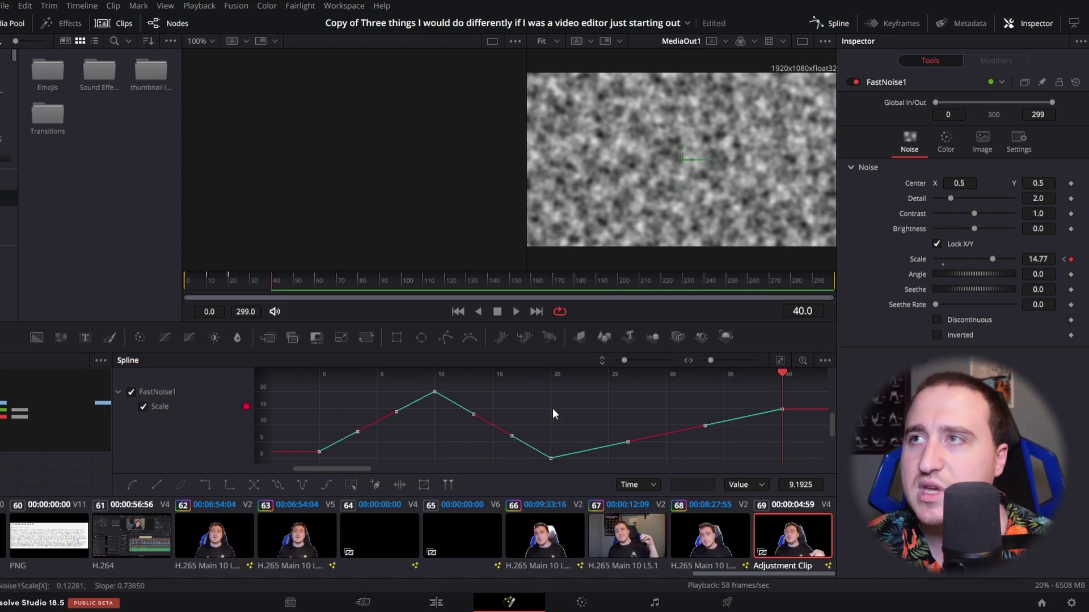
{"action": "right_click", "coordinate": [620, 151]}
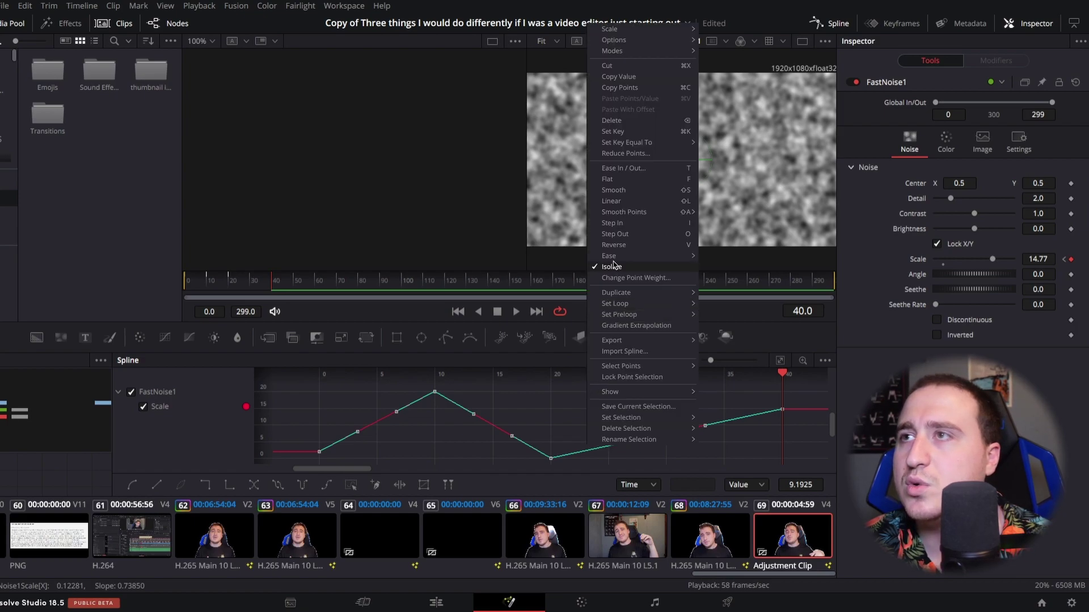
{"action": "mouse_move", "coordinate": [615, 259]}
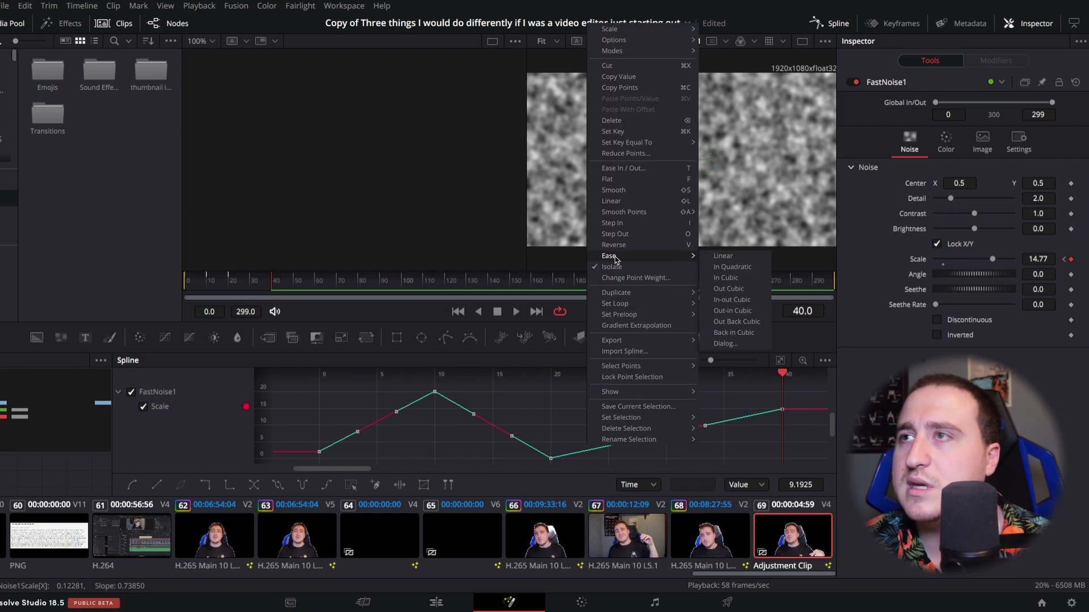
{"action": "left_click", "coordinate": [728, 324]}
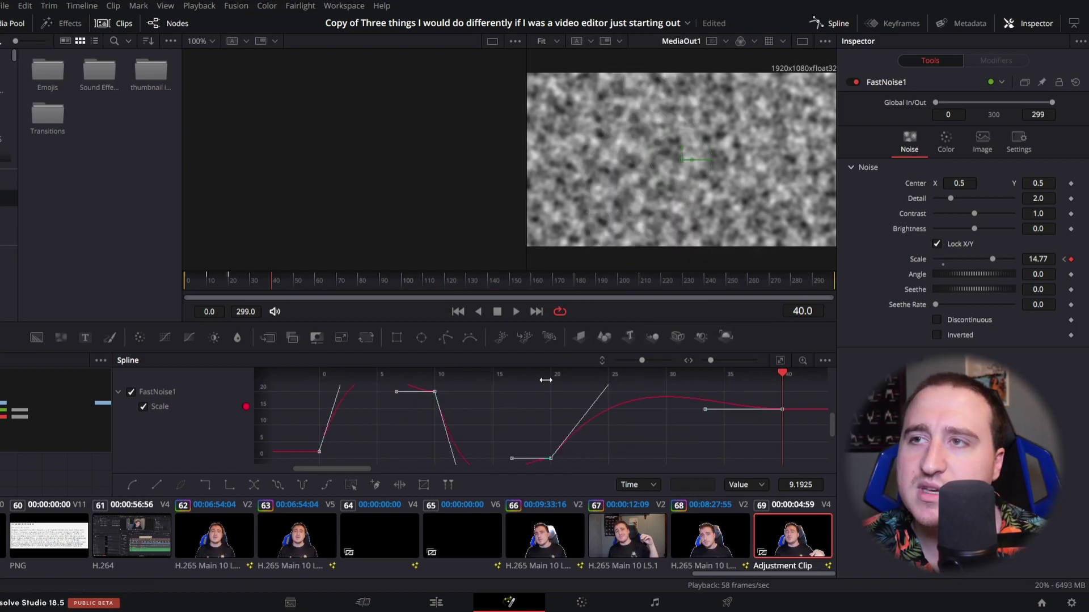
{"action": "left_click", "coordinate": [438, 605]}
- Play the timeline from just before the adjustment clip to preview the noise
{"action": "left_click", "coordinate": [666, 292]}
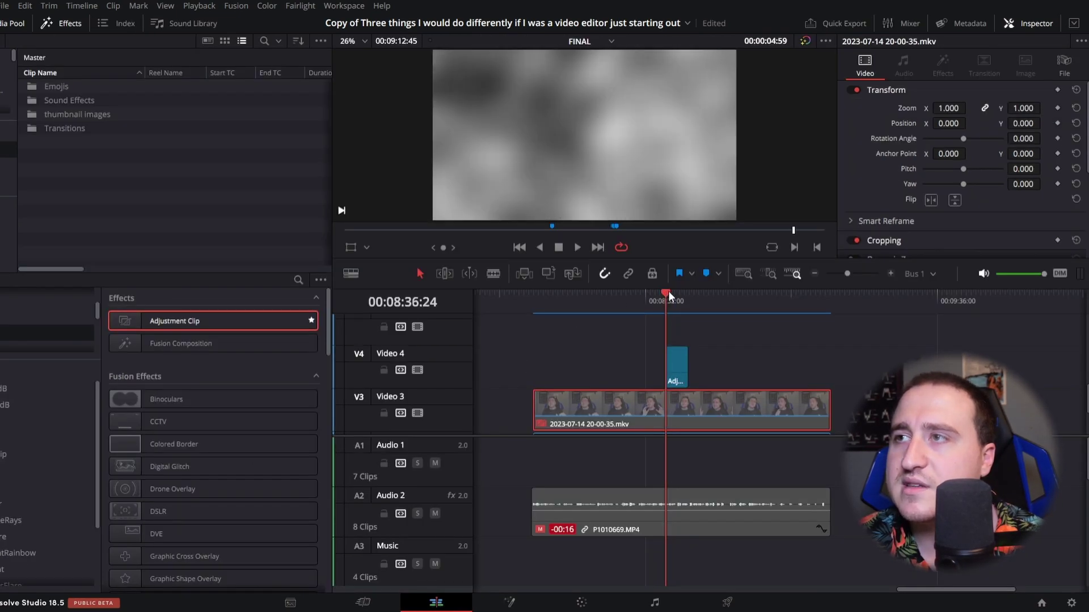
{"action": "left_click", "coordinate": [576, 247]}
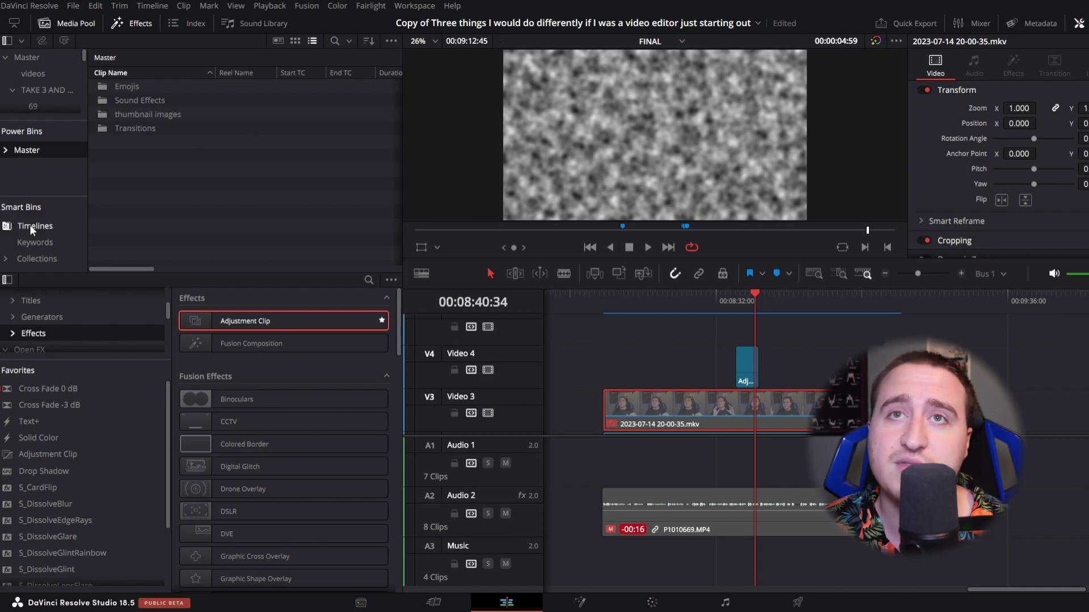
- Name the Video 4 adjustment clip 'fast noise effect' and set its clip colour to orange
{"action": "left_click", "coordinate": [390, 41]}
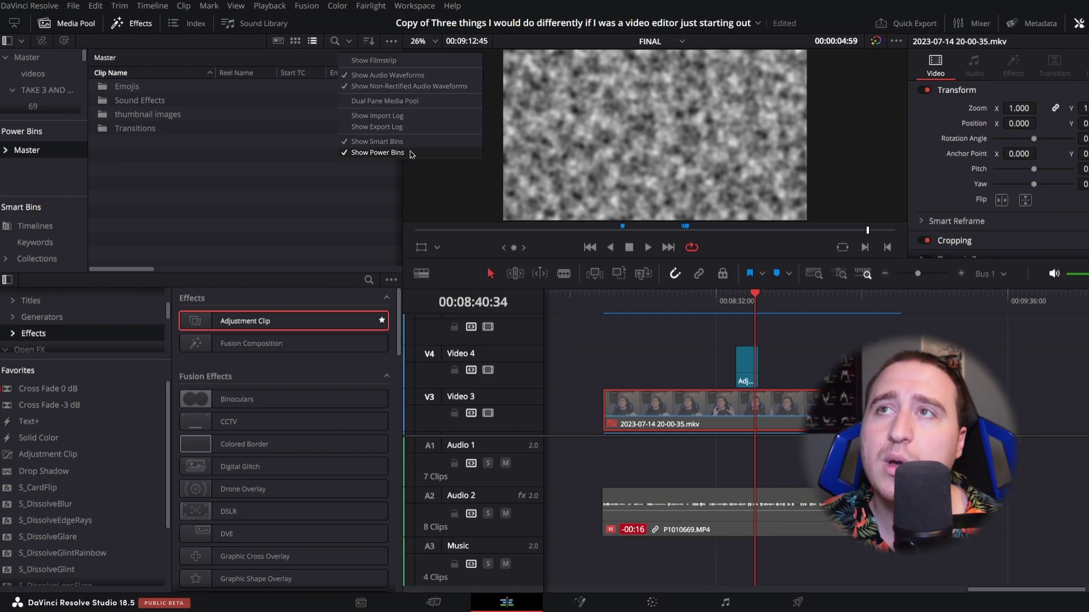
{"action": "left_click", "coordinate": [230, 138]}
{"action": "left_click", "coordinate": [207, 175]}
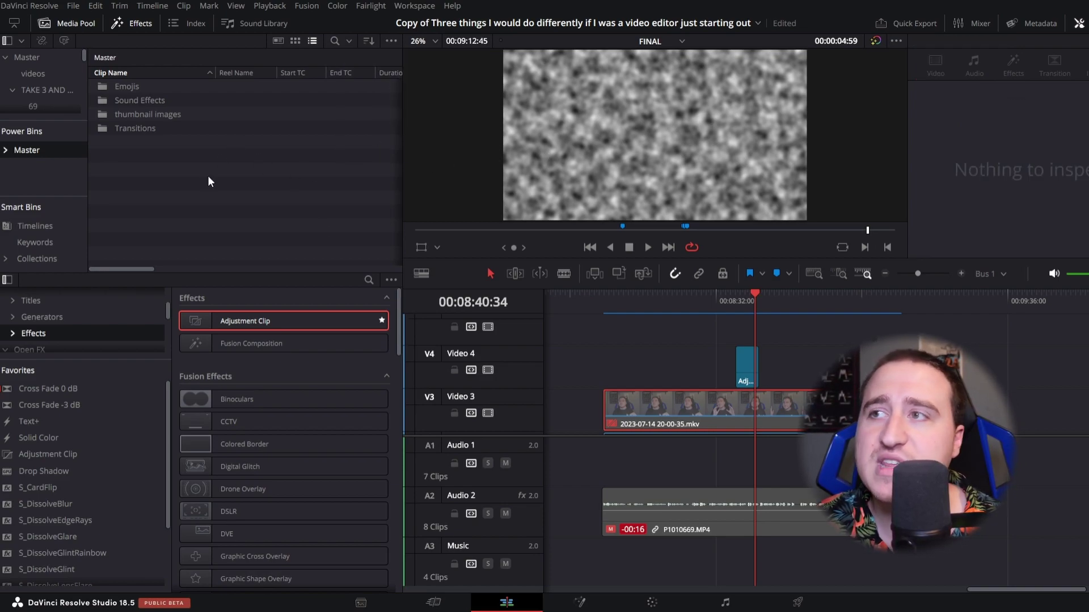
{"action": "left_click", "coordinate": [744, 370]}
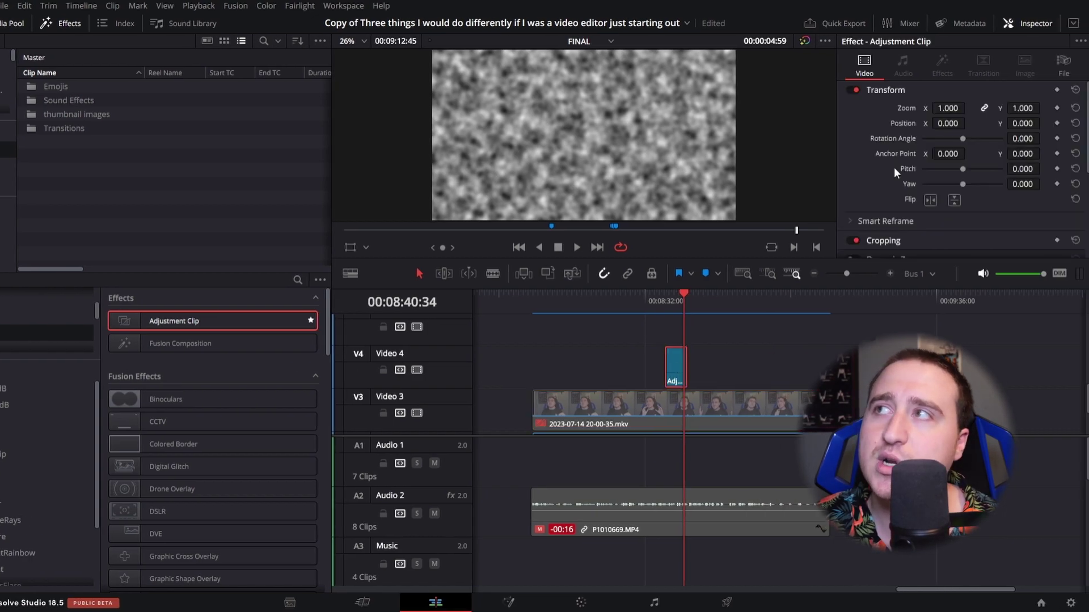
{"action": "left_click", "coordinate": [1063, 65]}
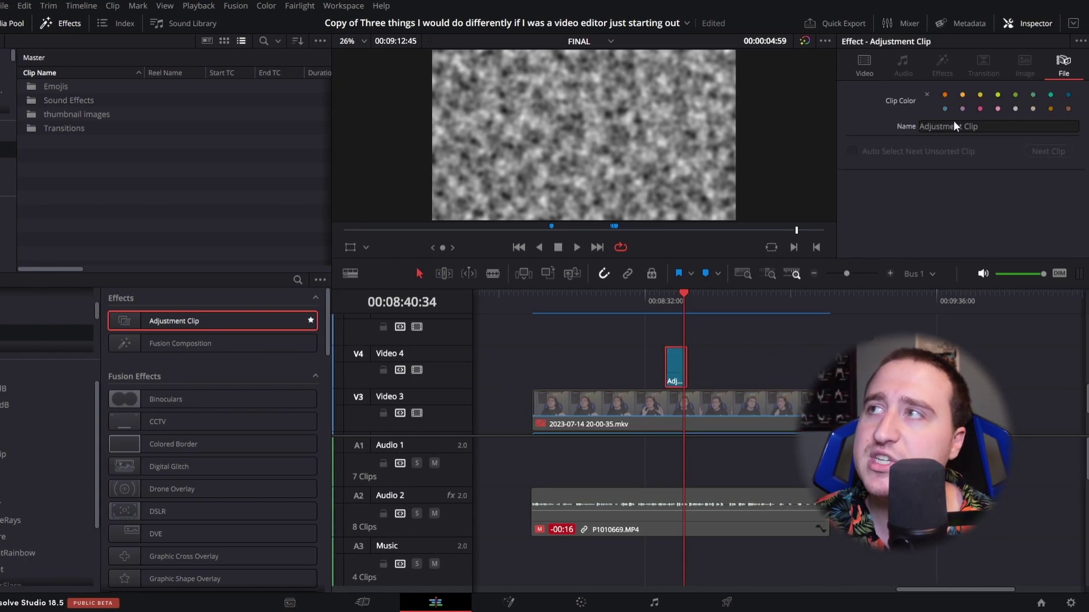
{"action": "left_click", "coordinate": [987, 128]}
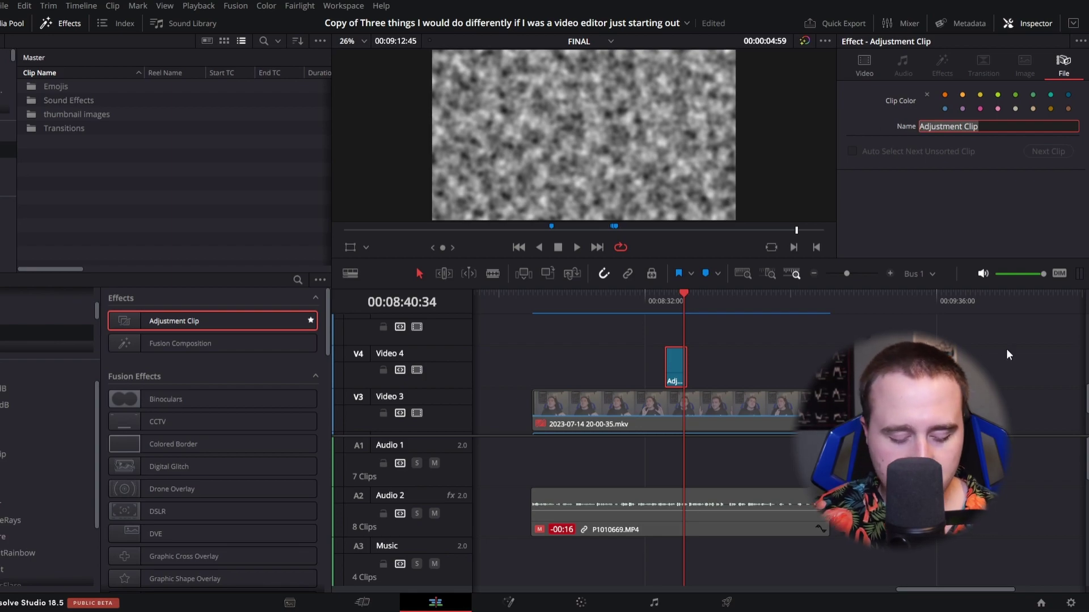
{"action": "type", "text": "fast nois"}
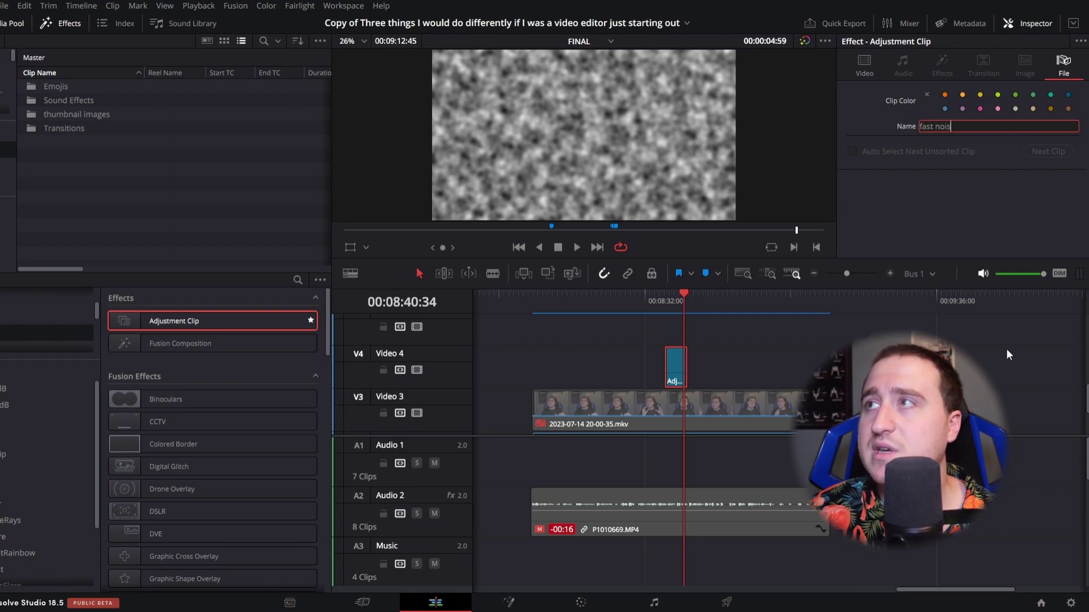
{"action": "type", "text": "e effect"}
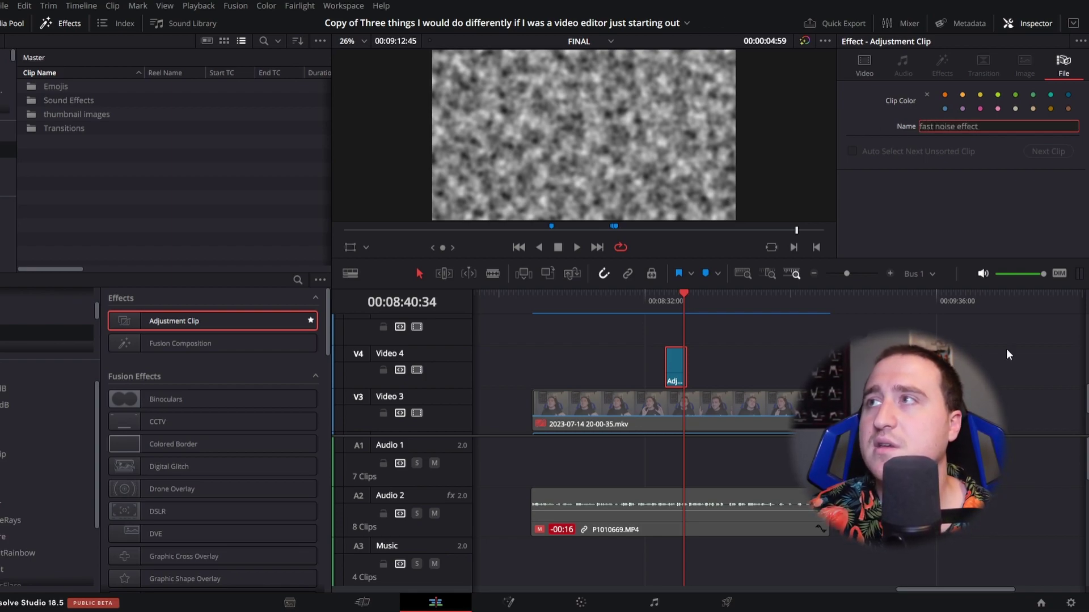
{"action": "scroll", "coordinate": [1000, 334], "scroll_direction": "up", "scroll_amount": 1}
{"action": "left_click", "coordinate": [945, 94]}
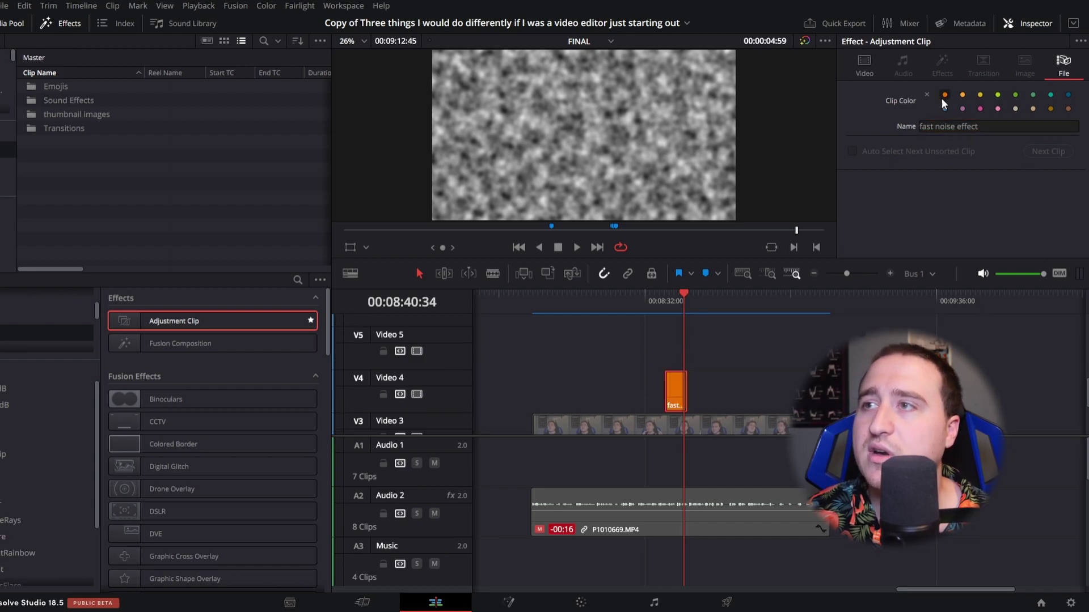
{"action": "left_click", "coordinate": [764, 364]}
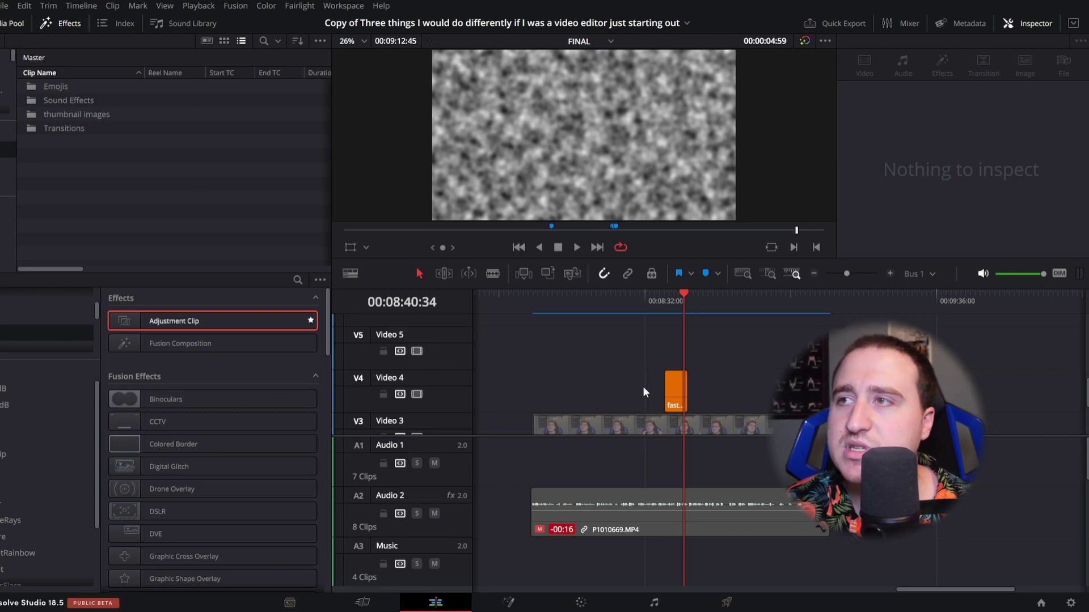
- Save the orange 'fast noise effect' clip into the Power Bins Master bin
{"action": "left_click", "coordinate": [675, 391]}
{"action": "scroll", "coordinate": [696, 388], "scroll_direction": "up", "scroll_amount": 1}
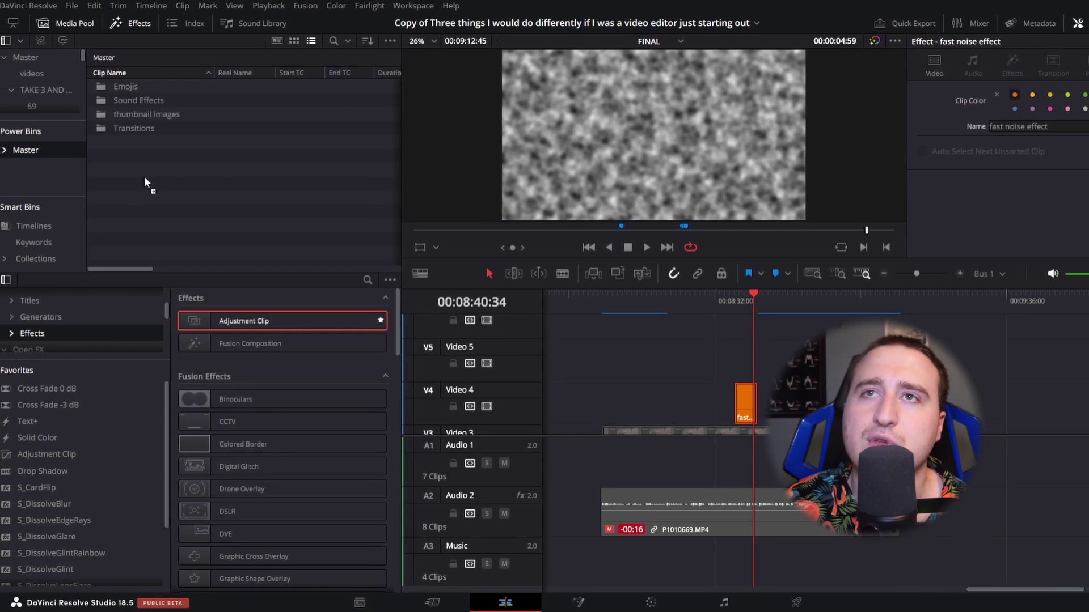
{"action": "left_click_drag", "start_coordinate": [145, 179], "coordinate": [149, 178]}
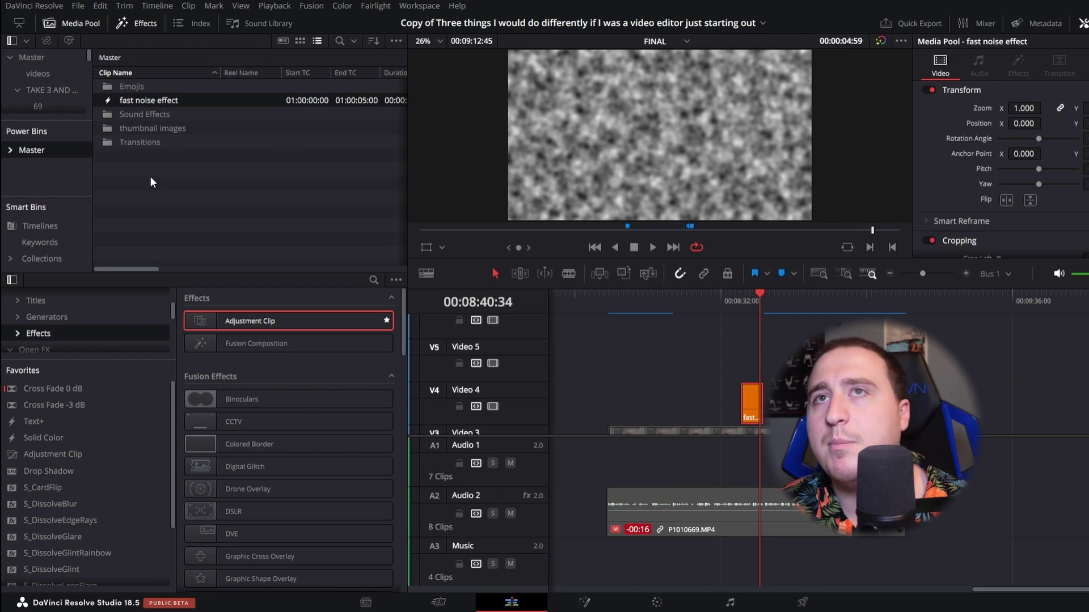
{"action": "left_click", "coordinate": [160, 199]}
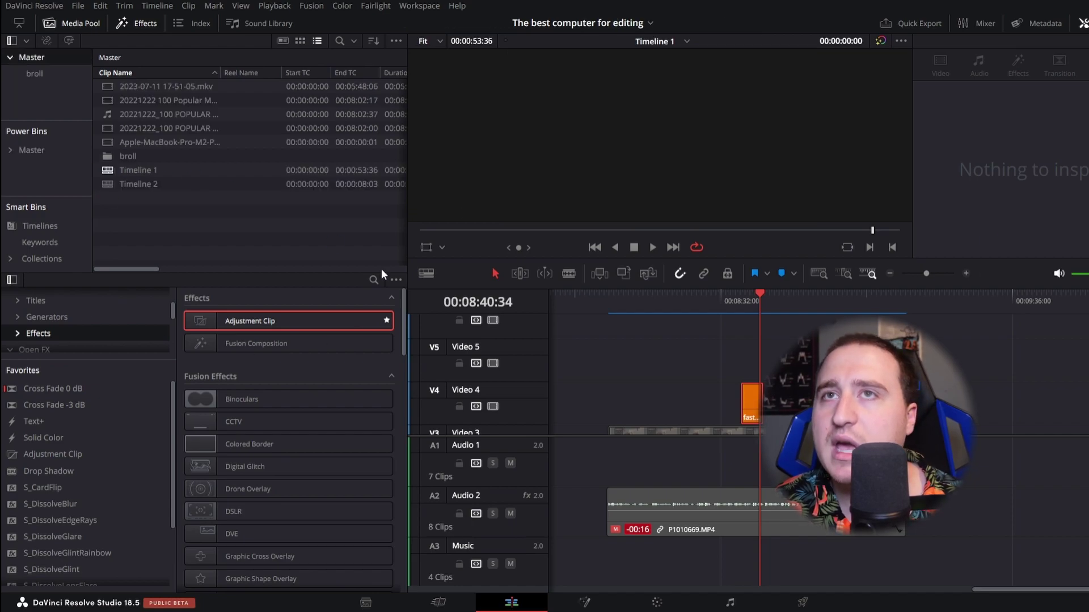
- Drag 'fast noise effect' from the Master Power Bin onto Video 1 after the playhead and select it
{"action": "left_click", "coordinate": [50, 149]}
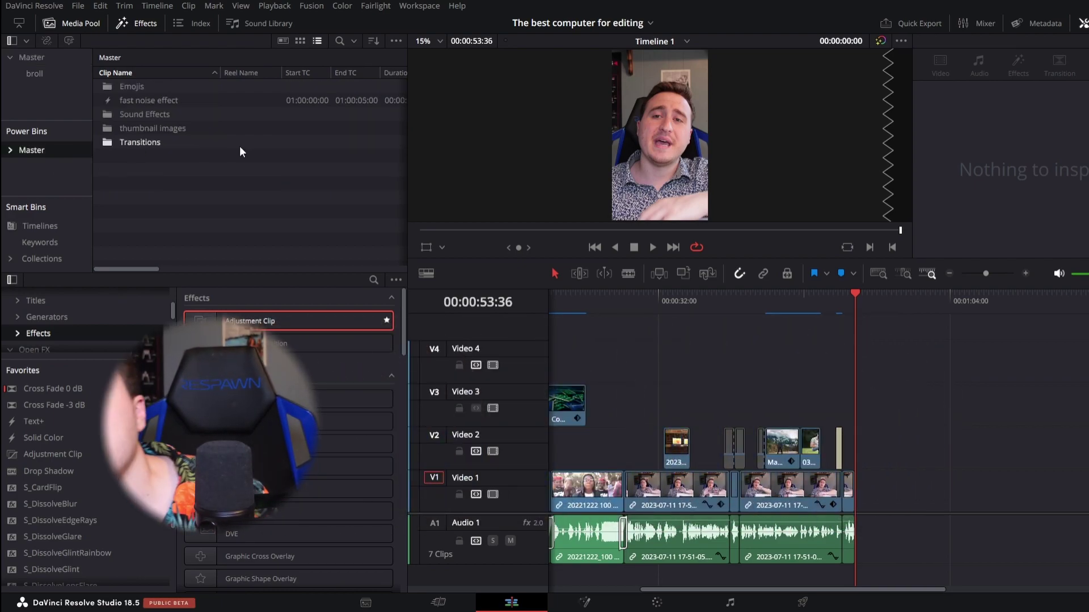
{"action": "left_click_drag", "start_coordinate": [162, 97], "coordinate": [907, 457]}
{"action": "left_click", "coordinate": [910, 299]}
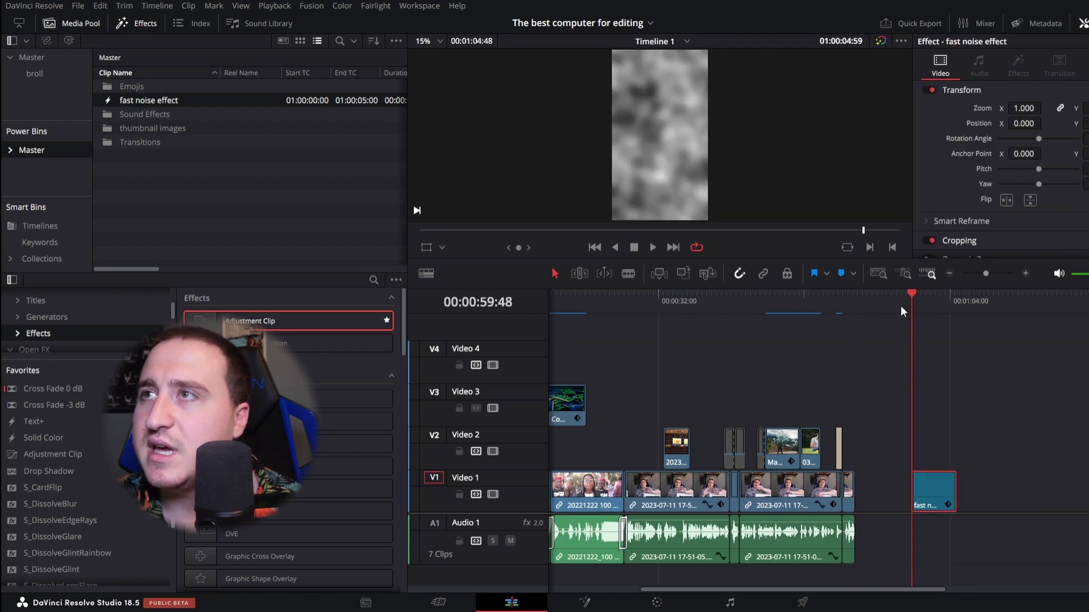